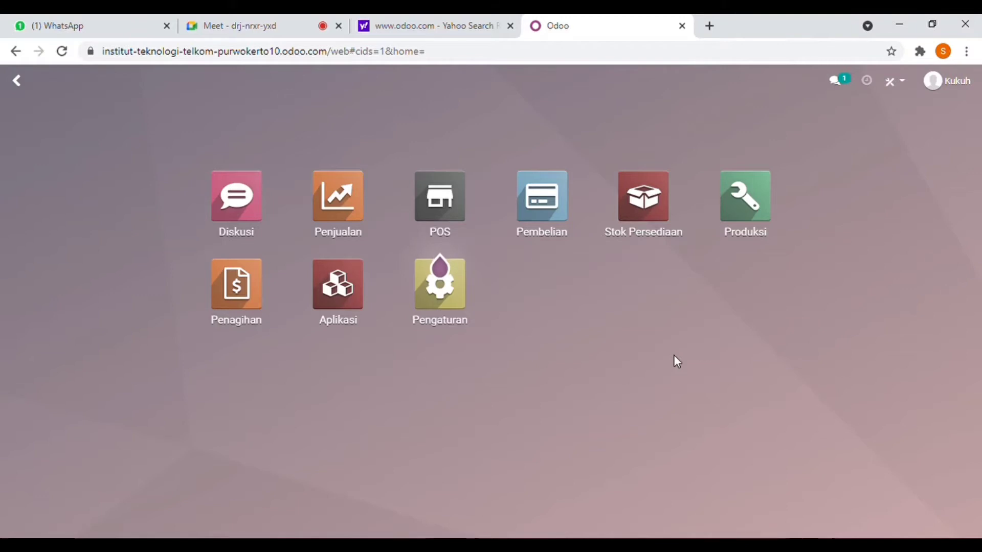
Examine the Kain Mori product in the Produksi module, including its general information and its inventory routes and logistics
click(740, 220)
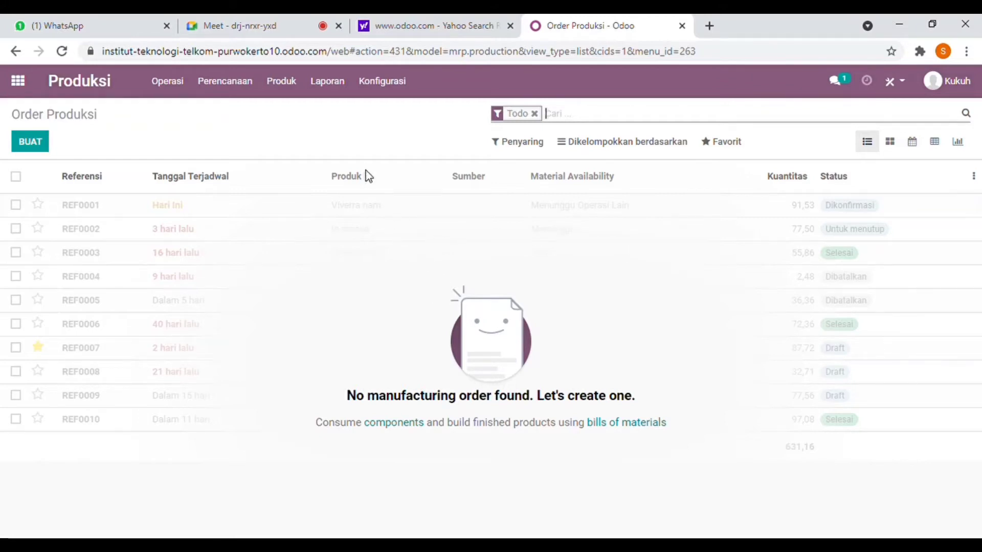
click(288, 92)
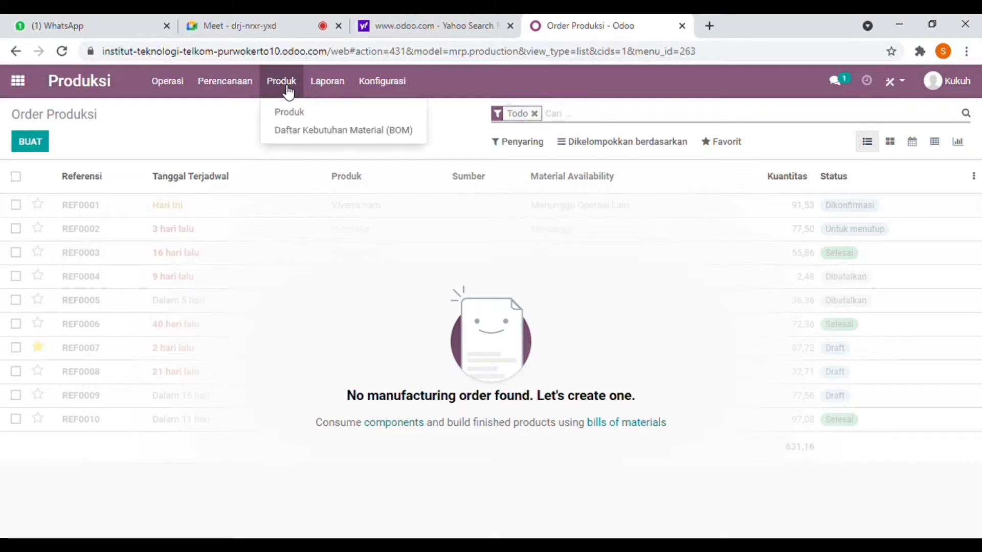
click(292, 113)
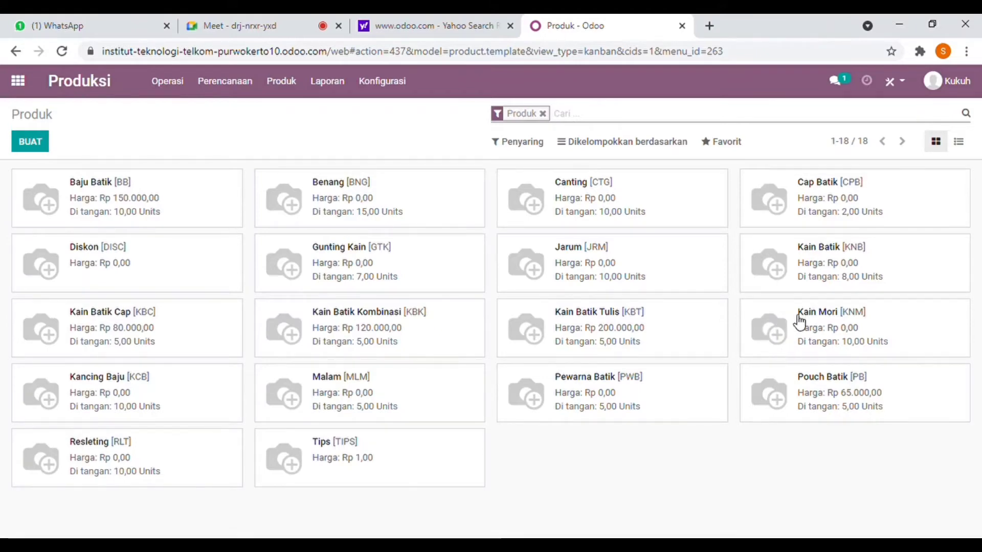
click(832, 318)
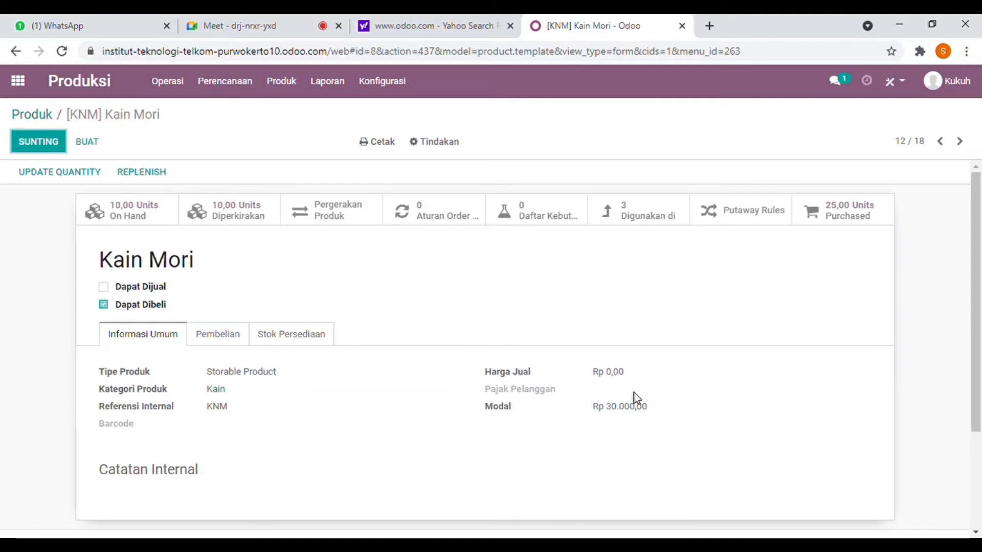
click(314, 348)
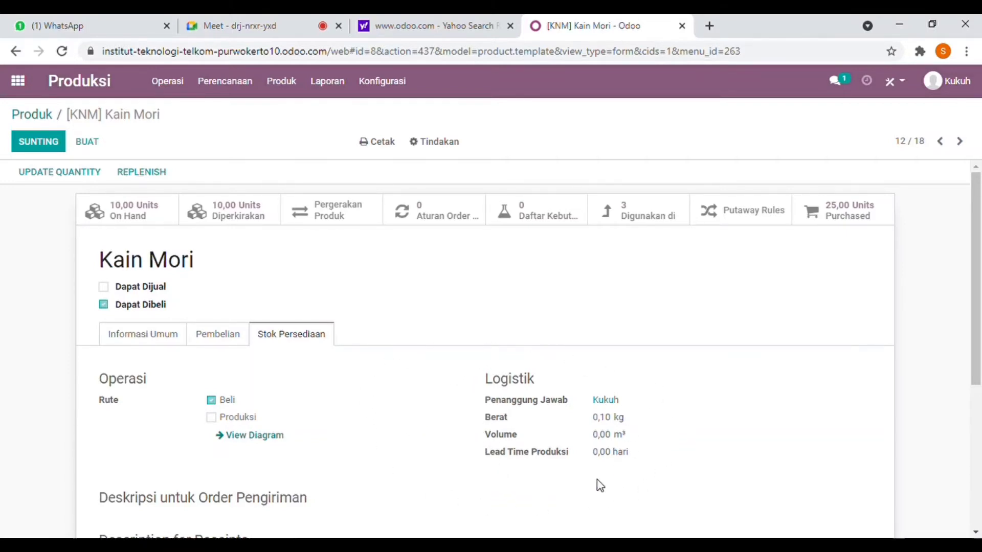
Examine the Kain Batik Tulis product's general information, point-of-sale settings and inventory routes
click(45, 116)
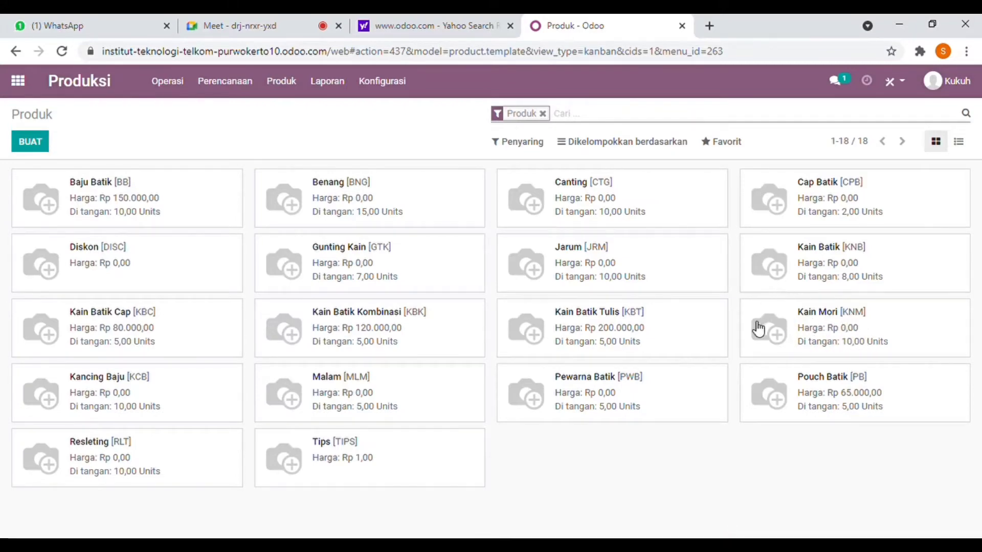
click(582, 318)
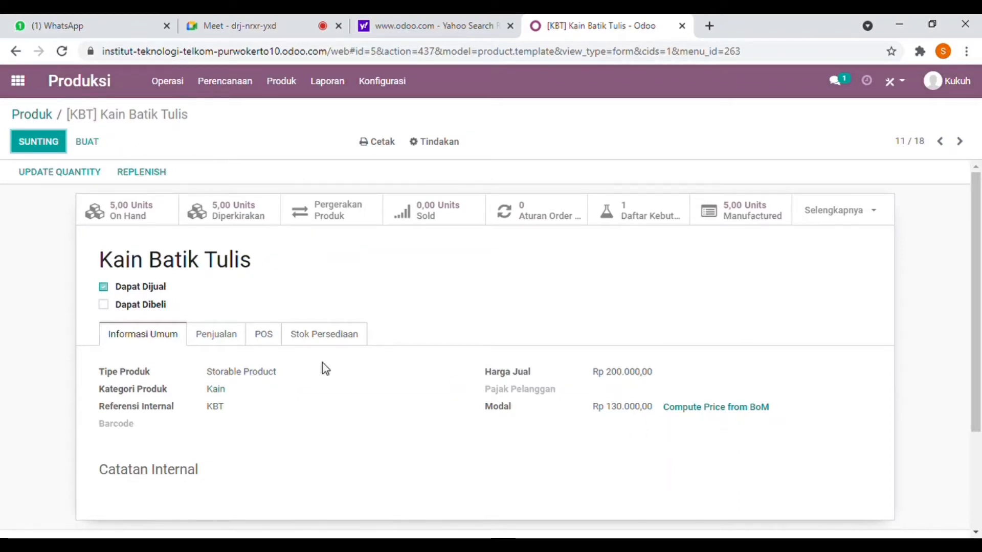
click(263, 338)
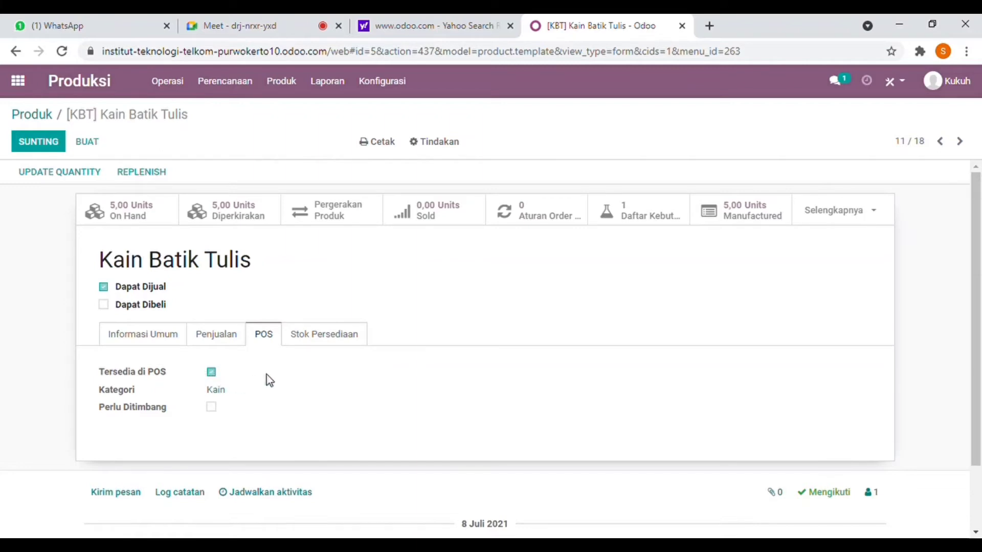
click(324, 344)
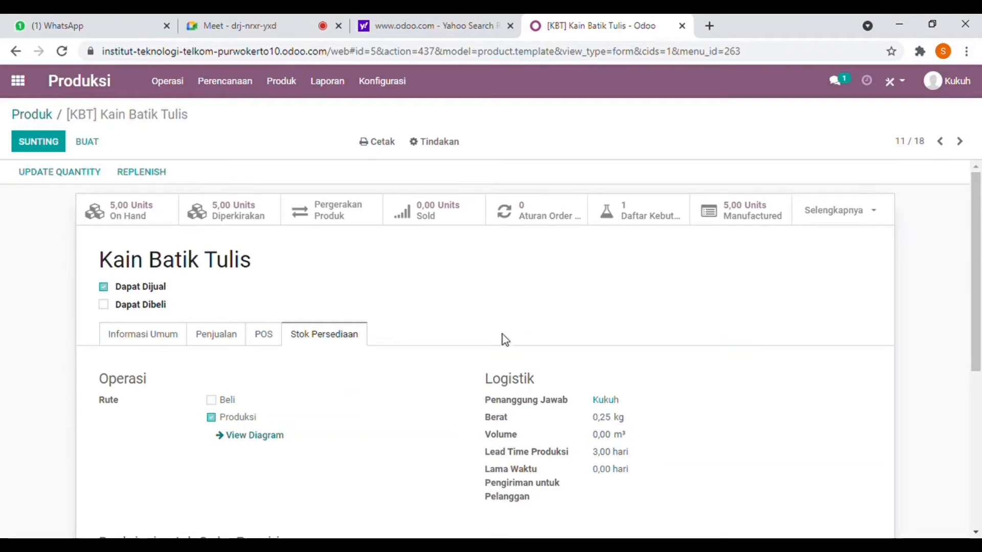
Examine the bill of materials for Kain Batik Tulis, including its components and its structure and cost report
click(276, 90)
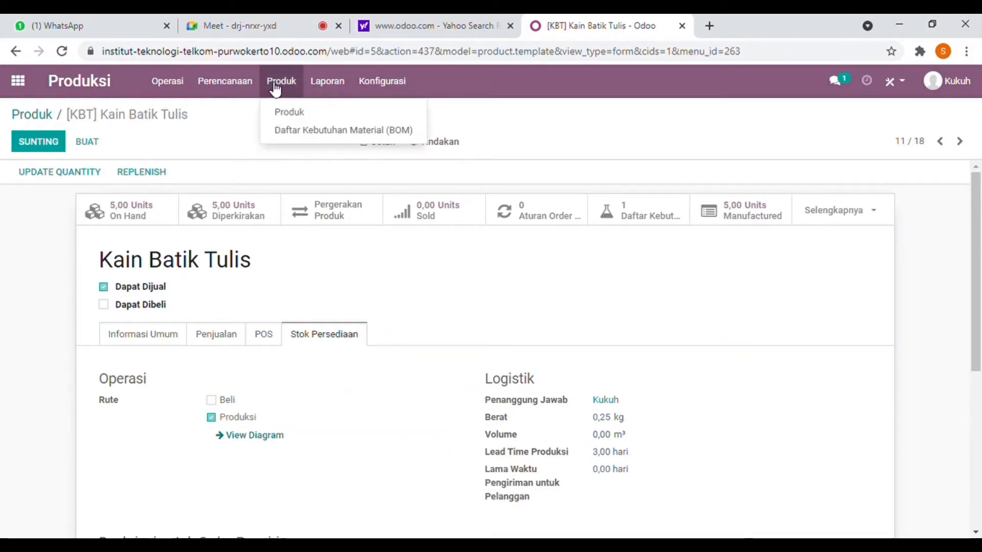
click(293, 134)
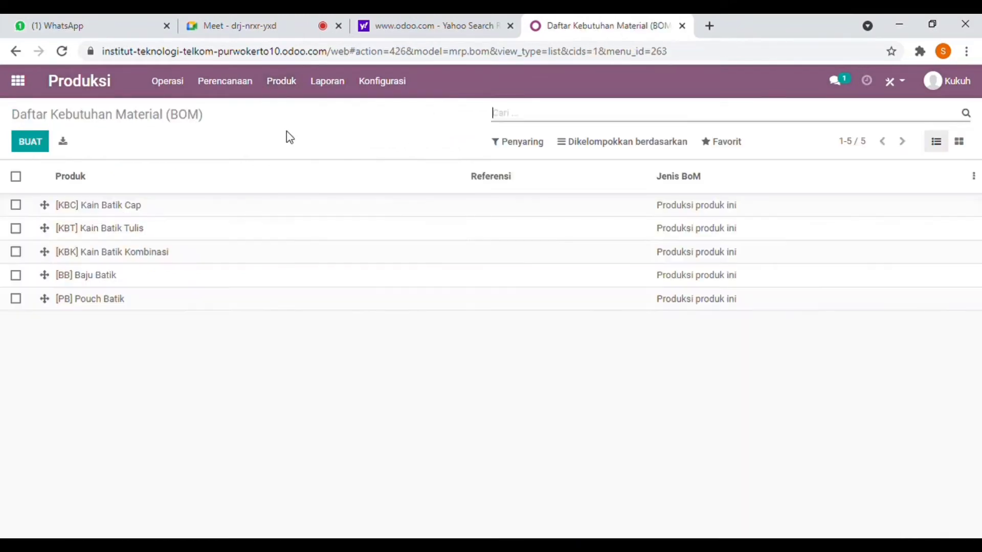
click(160, 239)
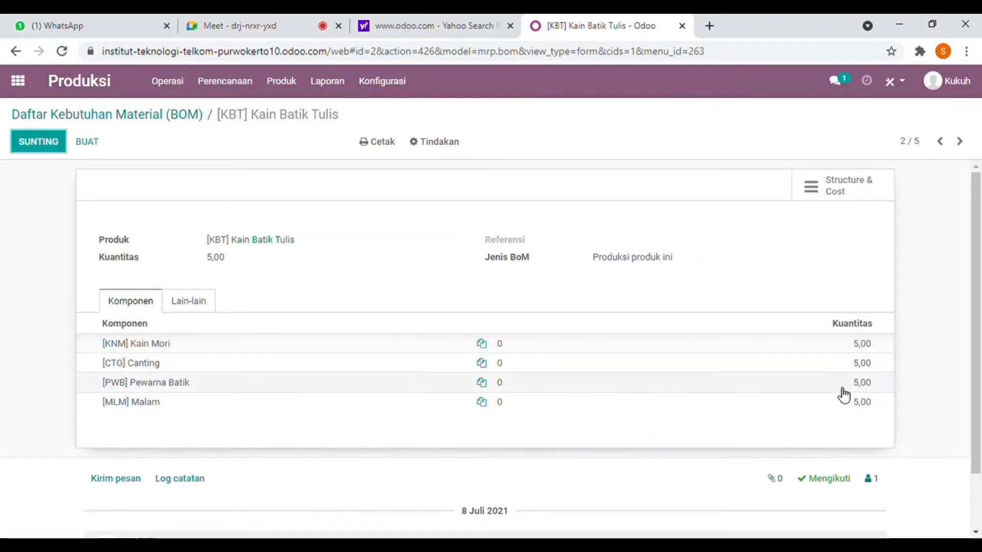
click(861, 191)
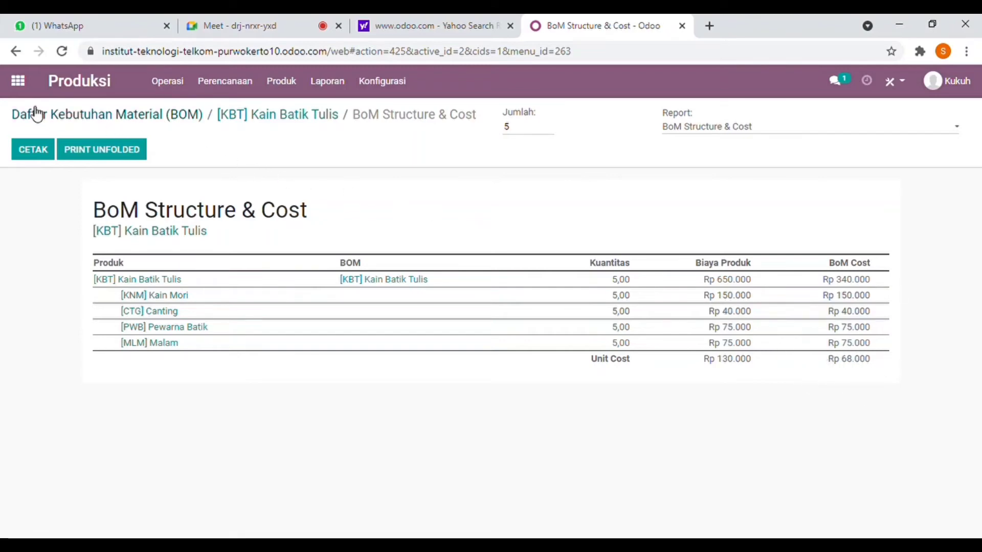
Review the PT. Maju Mundur purchase order in the Pembelian module, including its product lines and total
click(7, 81)
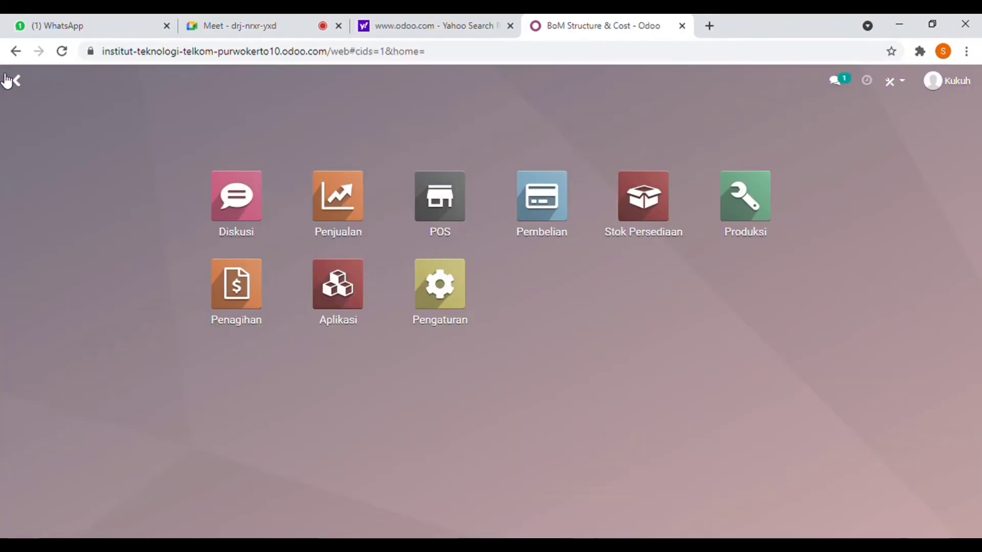
click(549, 213)
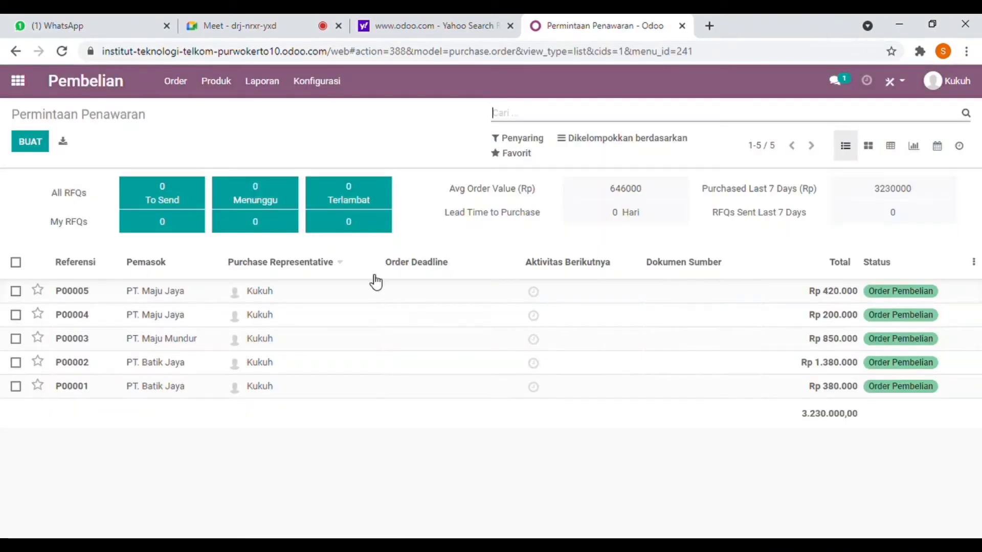
click(346, 349)
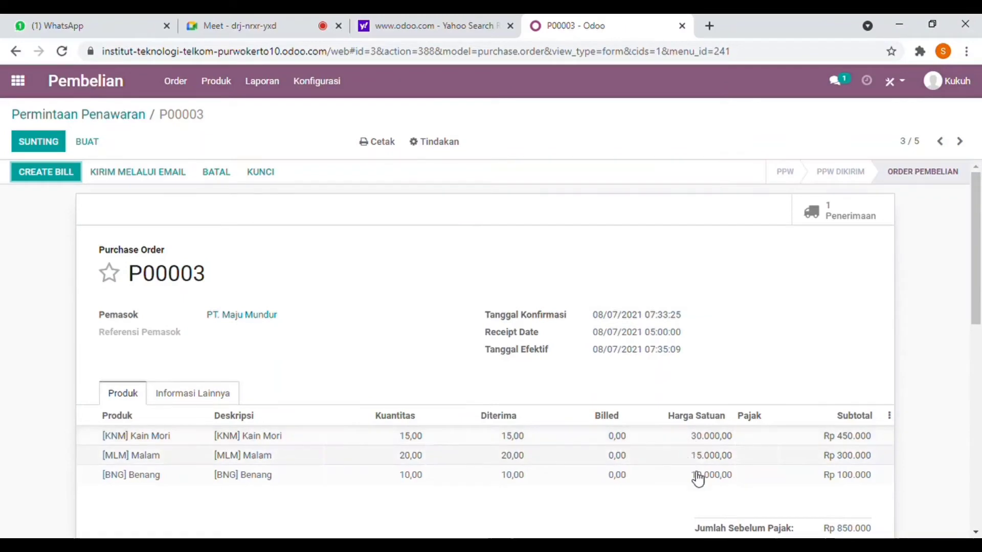
scroll(758, 496, down, 2)
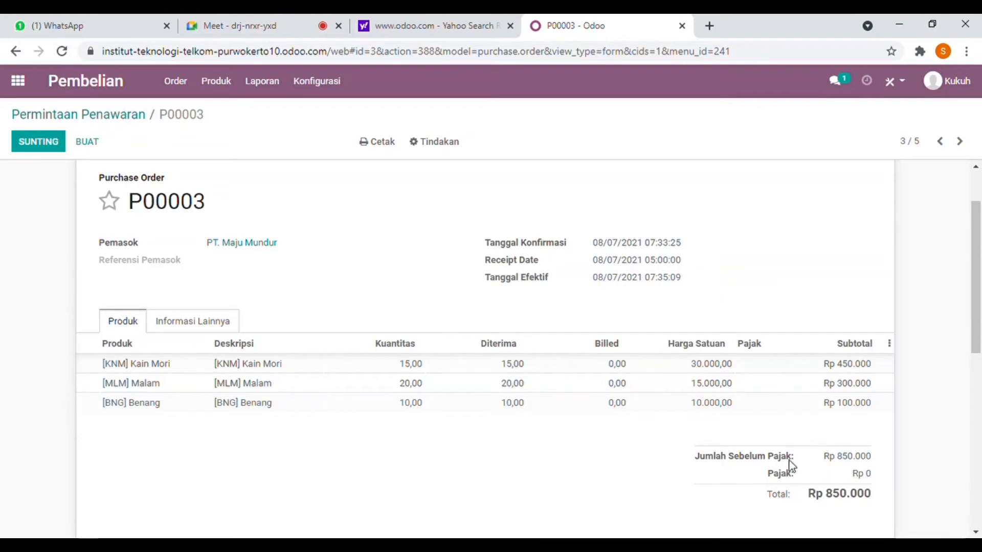
Review the on-hand stock of all products in the Stok Persediaan module
click(18, 81)
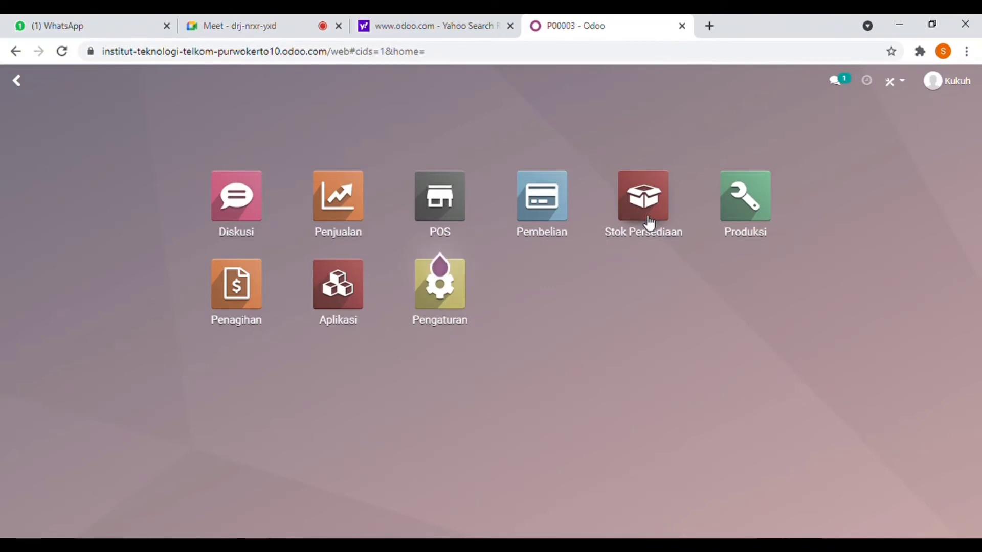
click(649, 223)
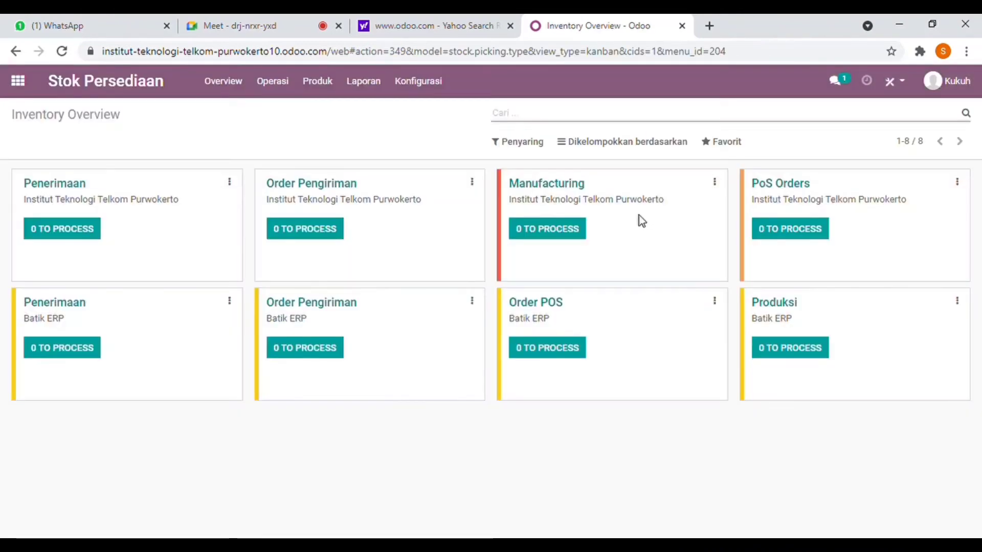
click(327, 95)
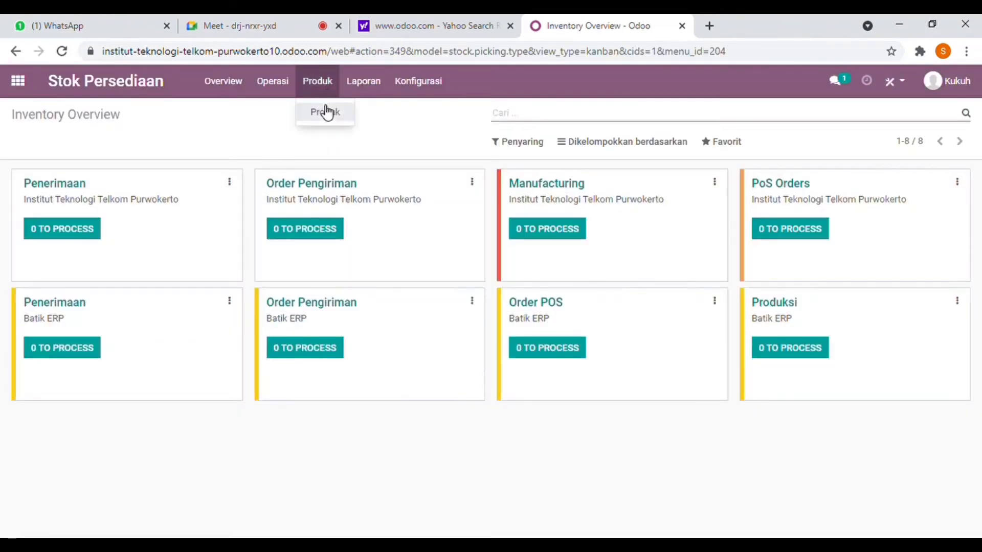
click(323, 110)
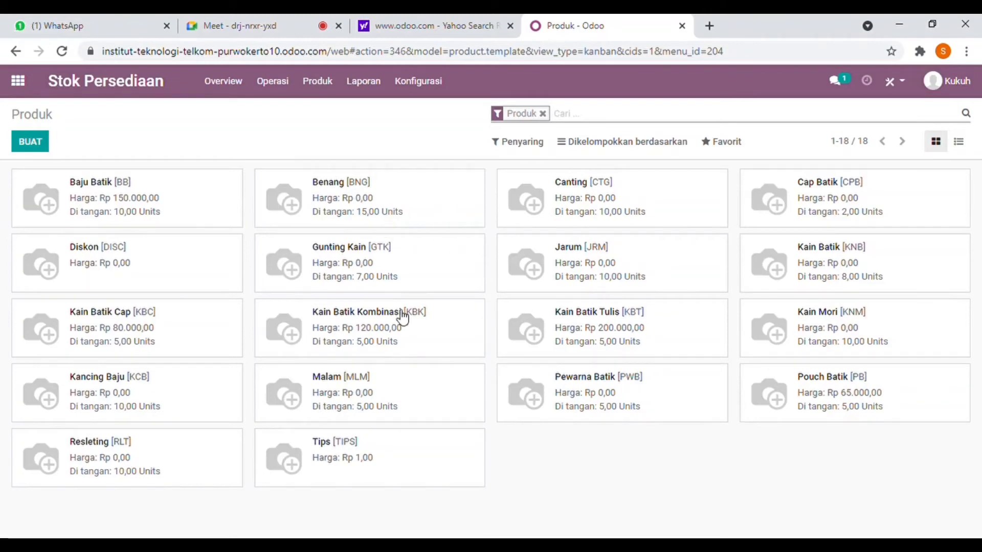
Create a new production order in the Produksi module with [BB] Baju Batik as the product
click(18, 82)
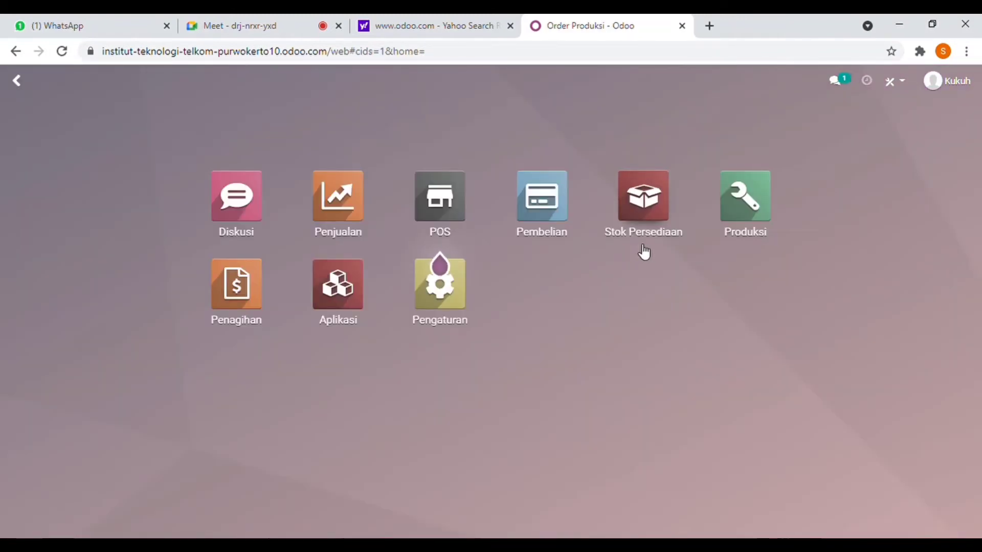
click(740, 225)
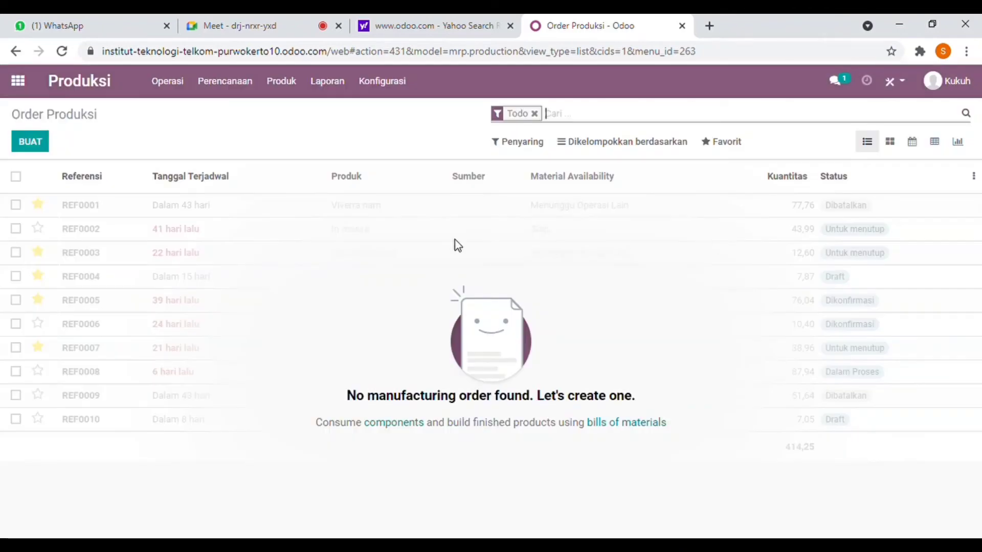
click(173, 83)
click(169, 116)
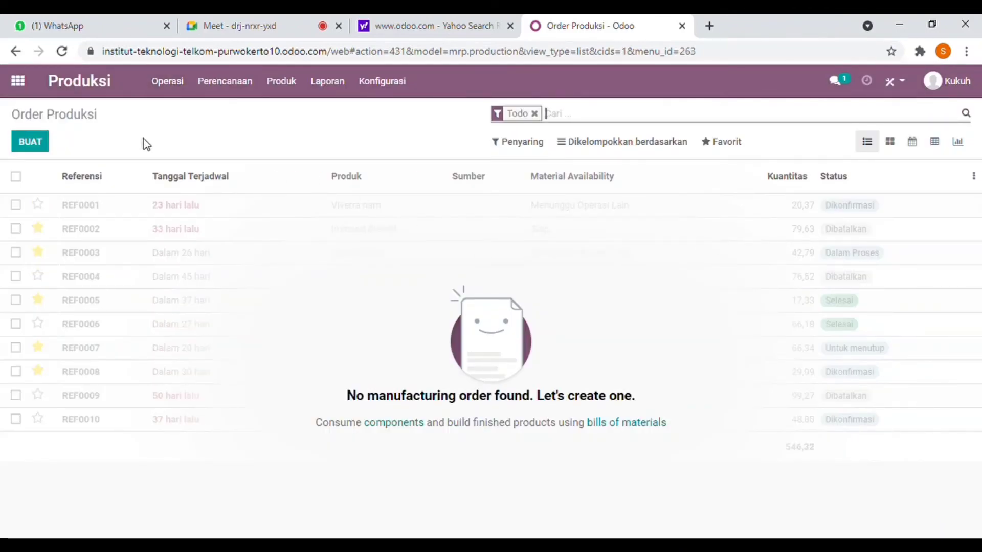
click(49, 152)
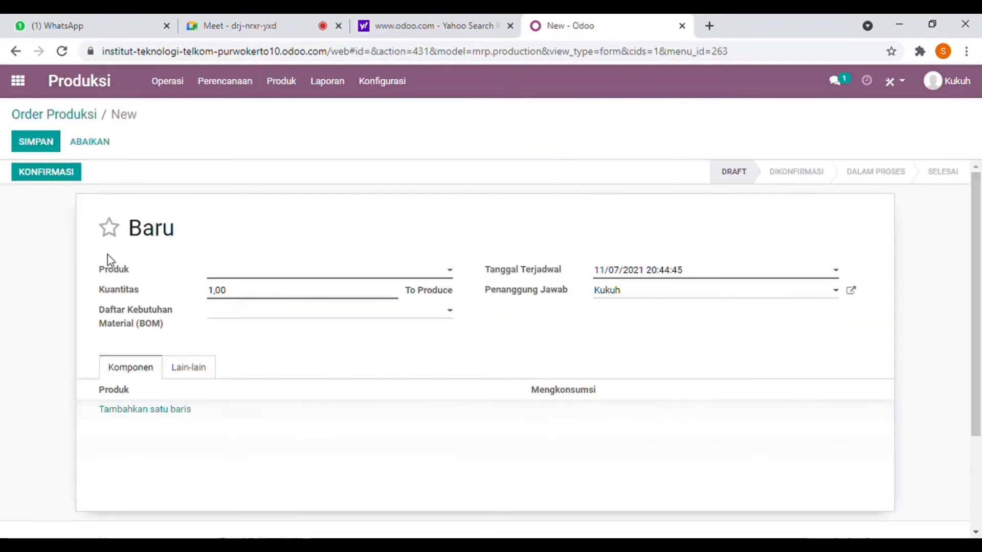
click(223, 276)
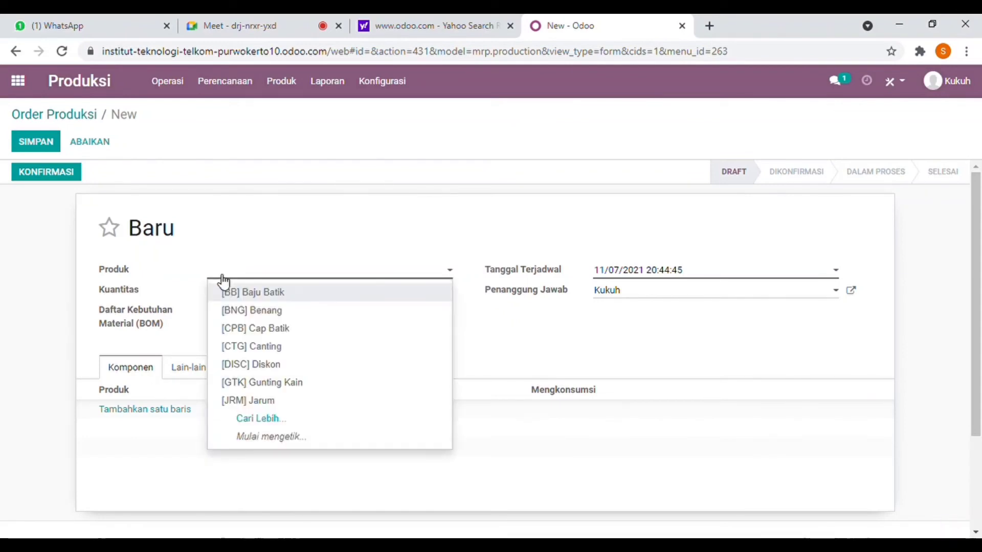
click(256, 294)
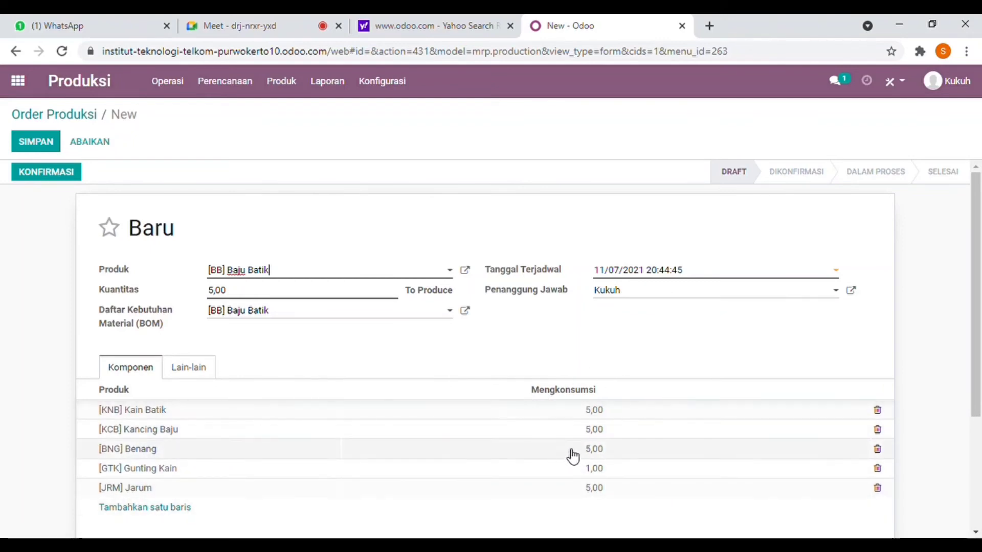
Check the Baju Batik production order's component list and confirm the order
scroll(581, 383, down, 2)
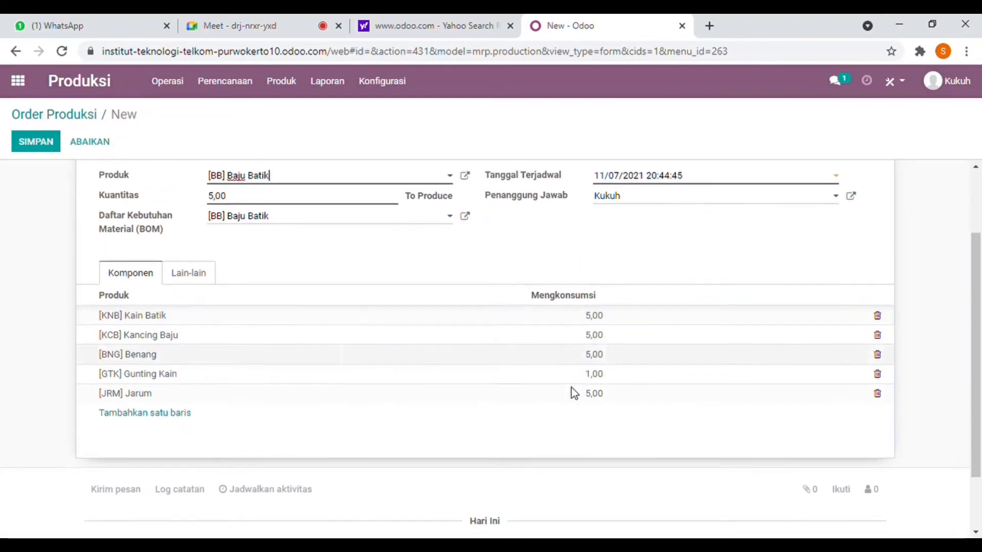
scroll(410, 355, up, 2)
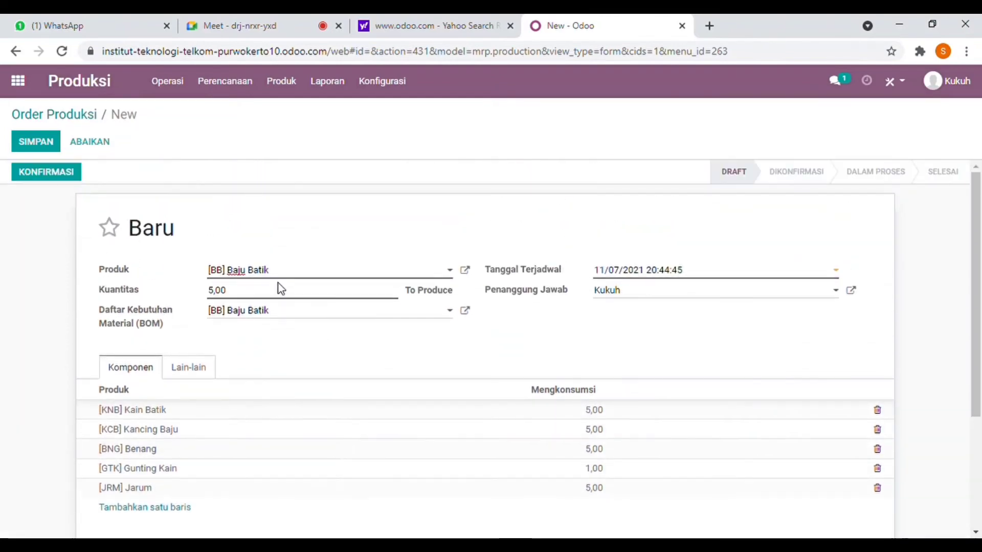
click(57, 173)
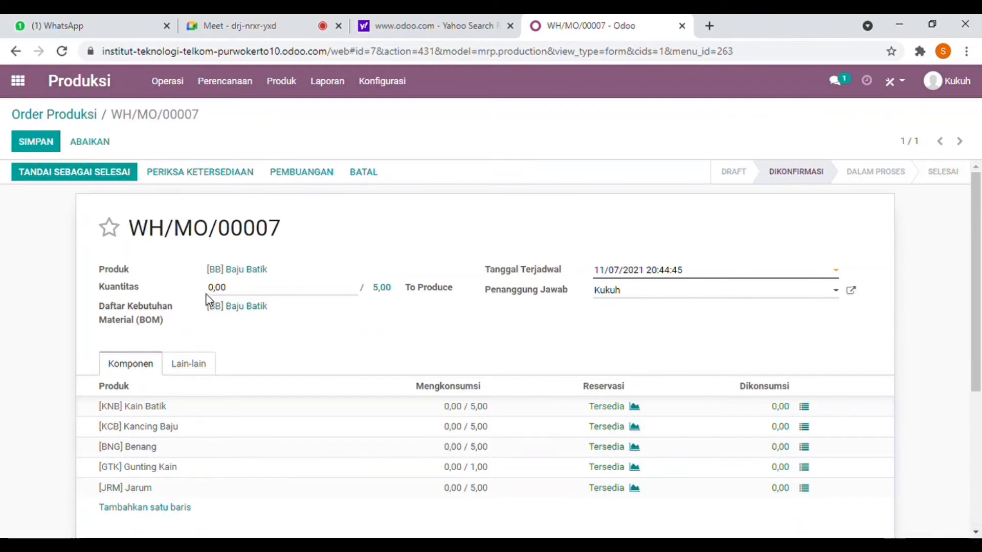
Set the produced quantity of the Baju Batik production order to 5
click(224, 288)
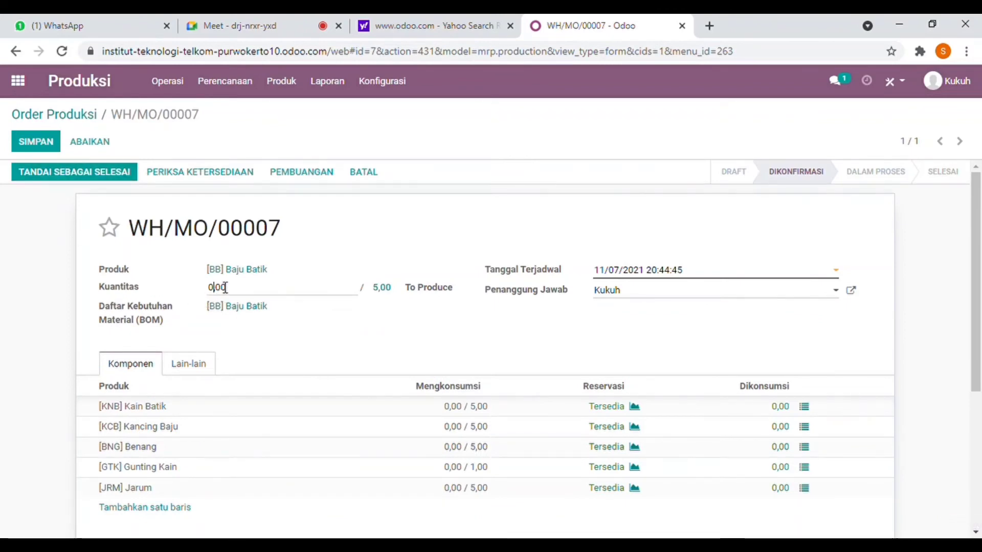
key(Left)
key(Left)
key(Left)
key(BackSpace)
text(5)
click(299, 336)
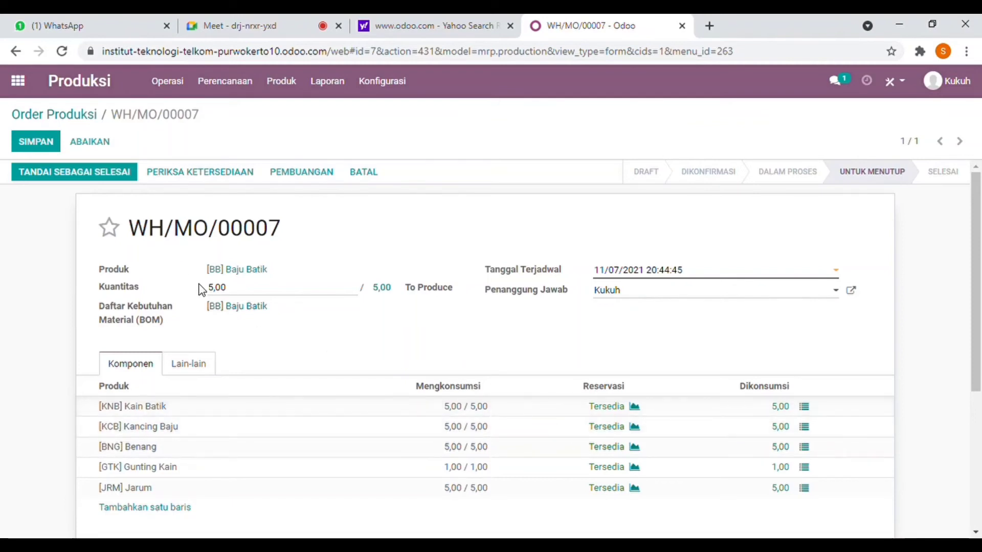
Mark the Baju Batik production order as done and return to the overview of all modules
scroll(614, 386, down, 3)
scroll(547, 367, up, 3)
click(102, 176)
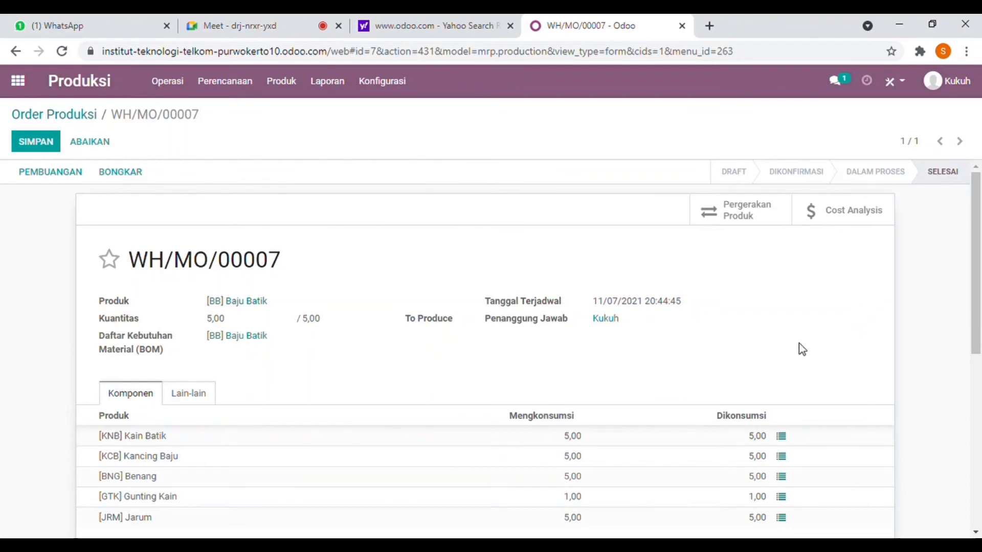
scroll(800, 346, down, 2)
scroll(877, 261, up, 2)
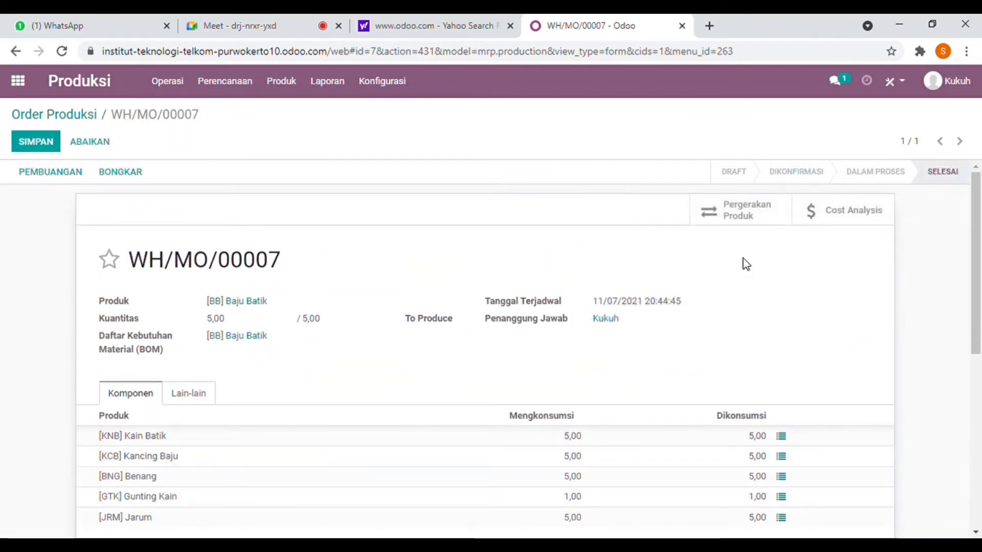
click(17, 81)
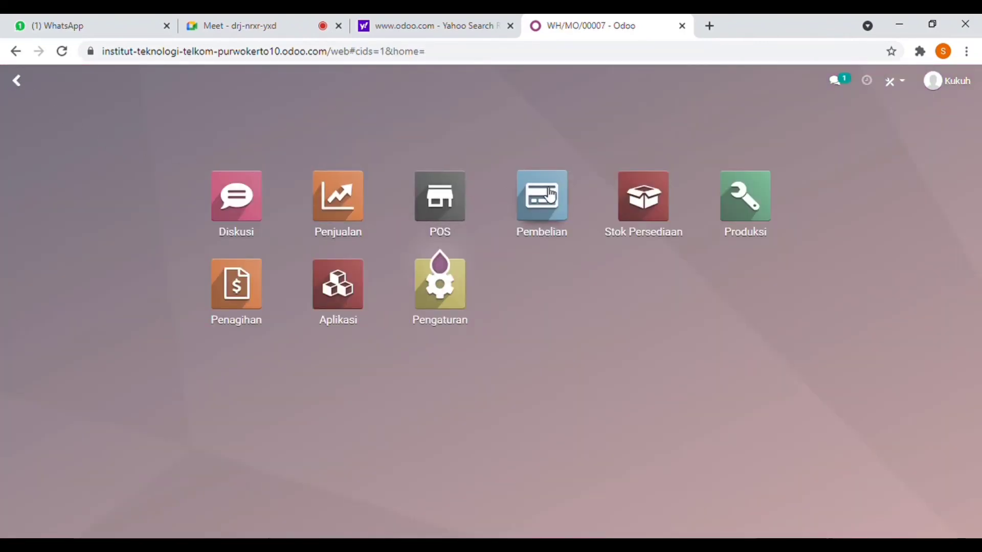
Display the product list in the Stok Persediaan module and check the on-hand quantities of the batik products and materials
click(644, 194)
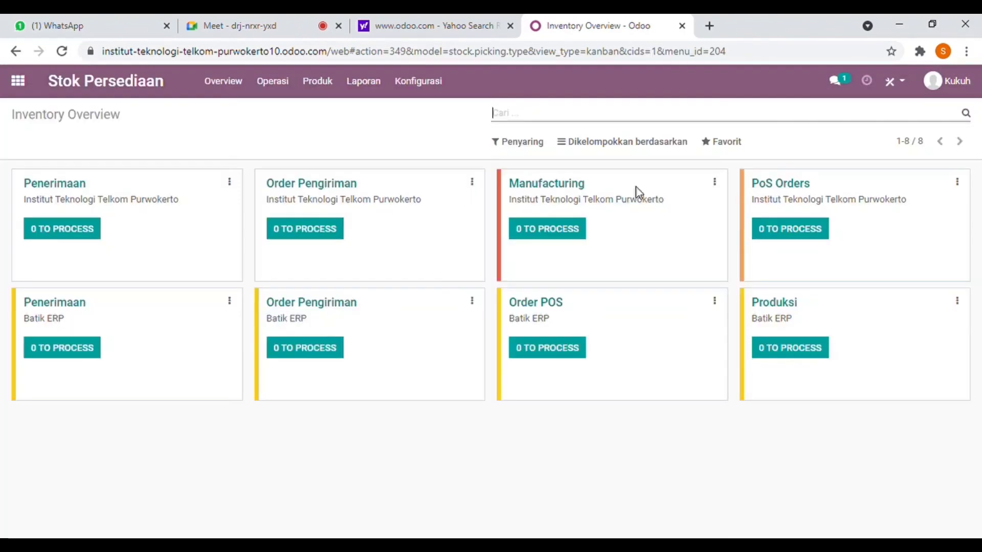
click(335, 92)
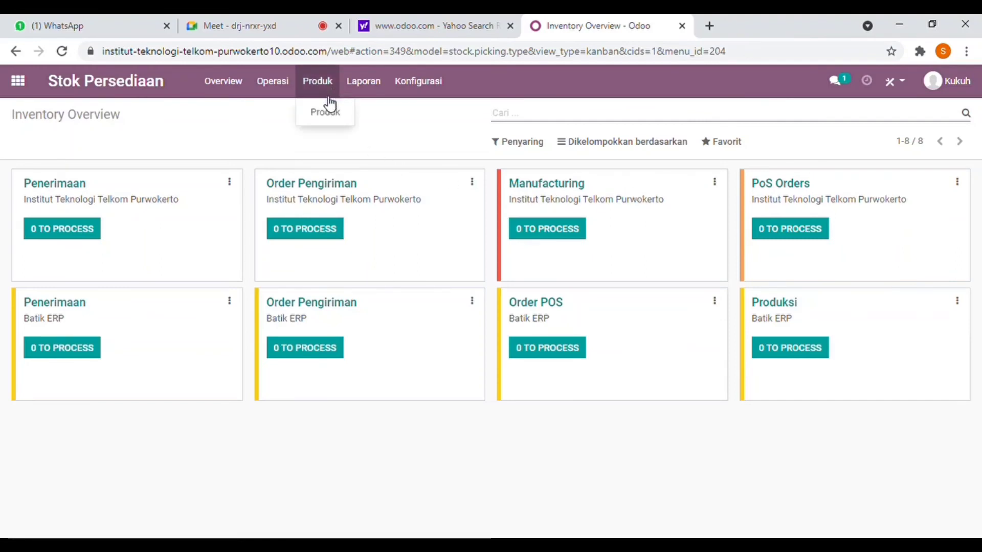
click(324, 120)
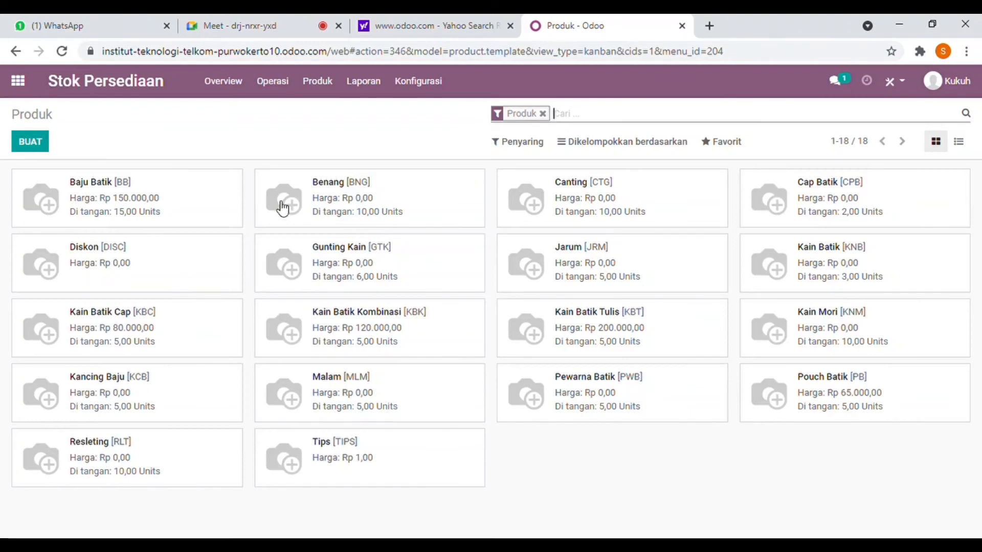
Open quotation S00002 in the Penjualan module and review its order lines and total
click(18, 81)
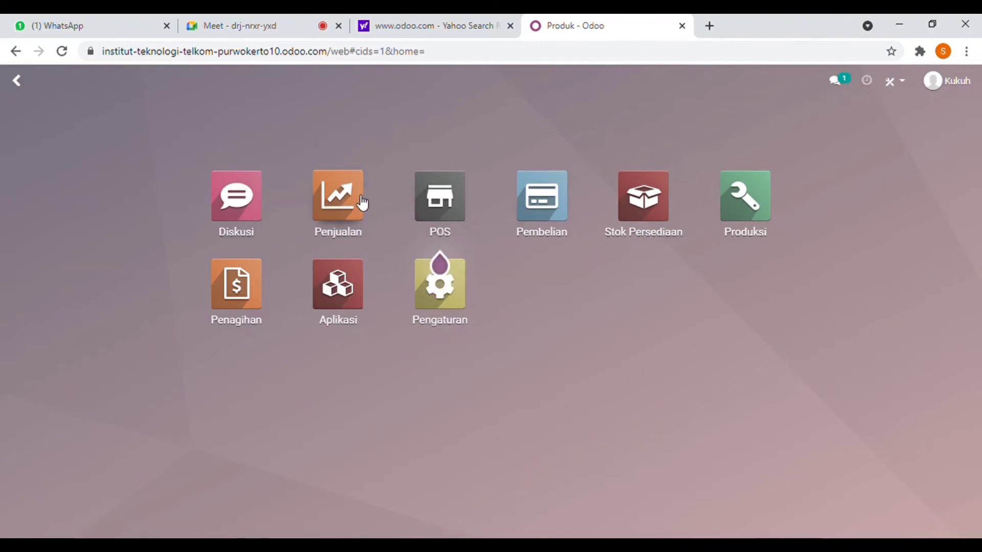
click(363, 204)
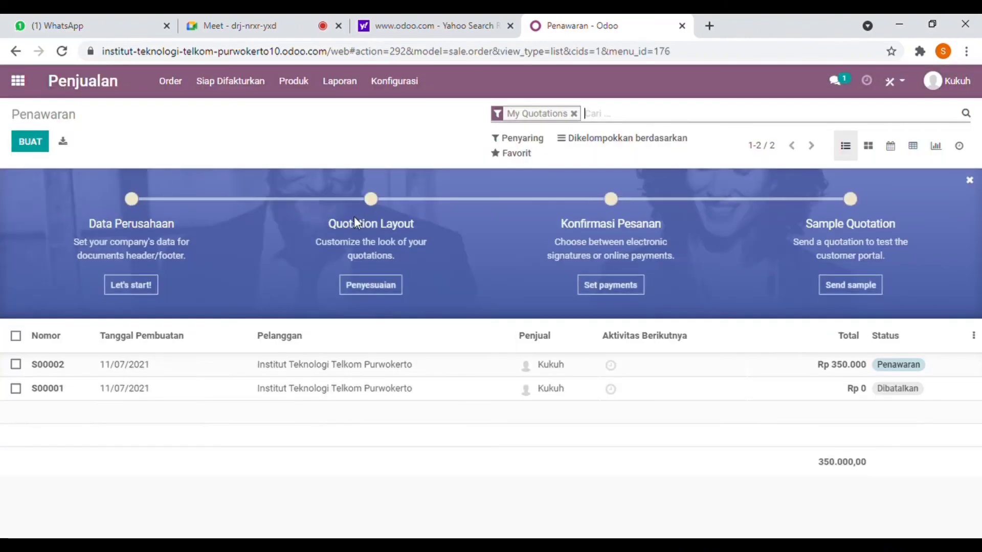
click(452, 375)
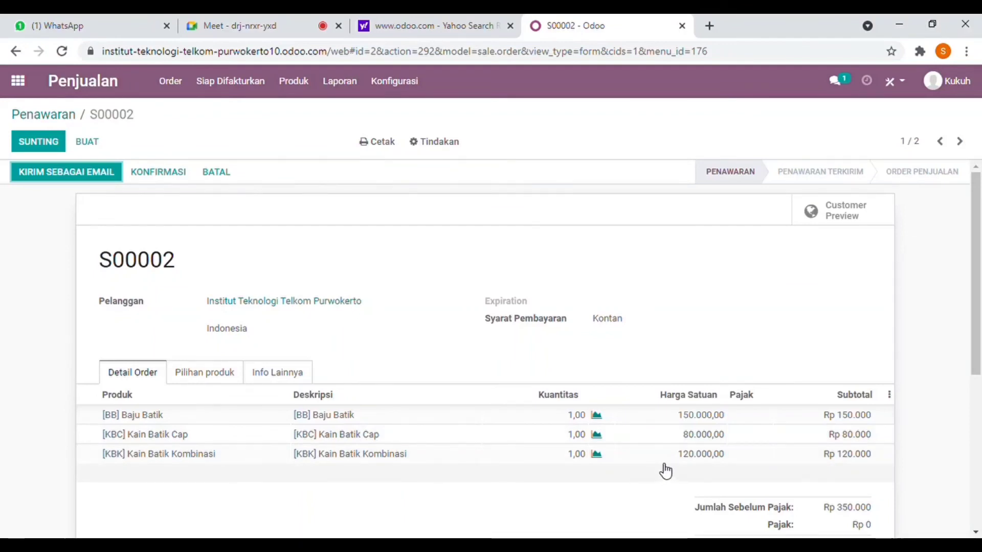
scroll(667, 467, down, 1)
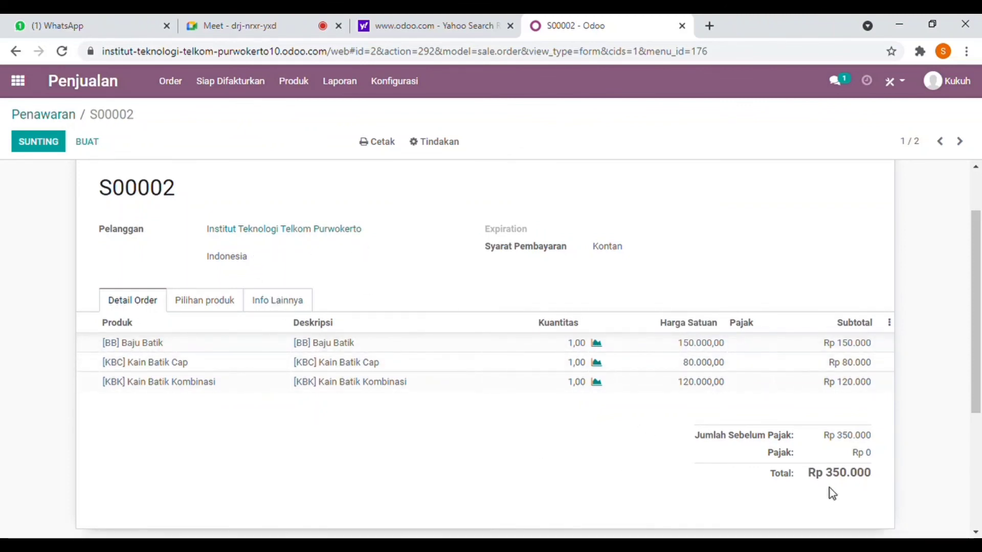
Open the customer preview of quotation S00002 and examine its product prices
scroll(828, 494, up, 1)
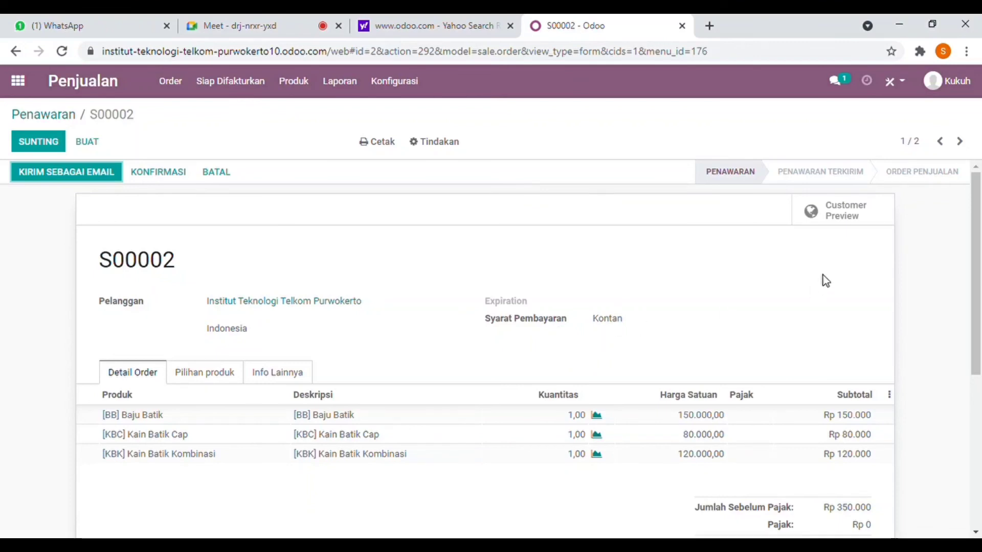
click(824, 221)
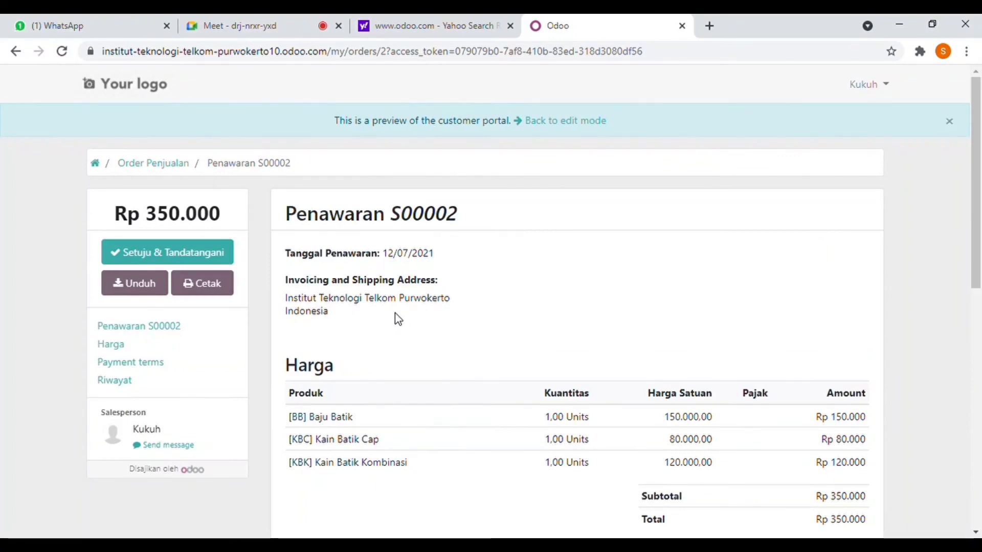
scroll(399, 319, down, 1)
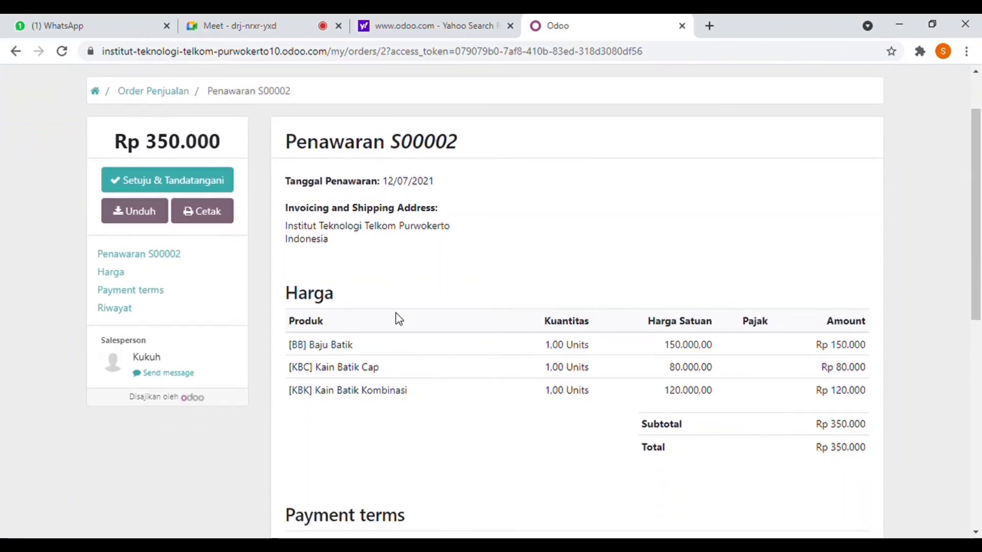